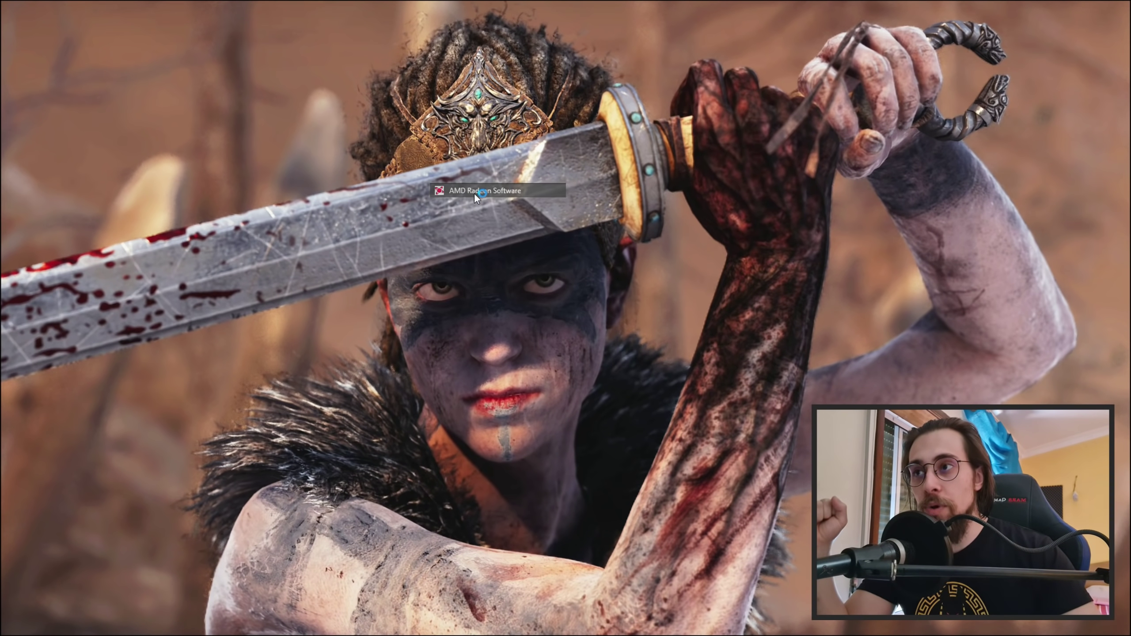
Scroll down the Tuning page to VRAM Tuning, where the VRAM clock reads 2096 MHz.
{"action": "scroll", "coordinate": [445, 232], "scroll_direction": "down", "scroll_amount": 5}
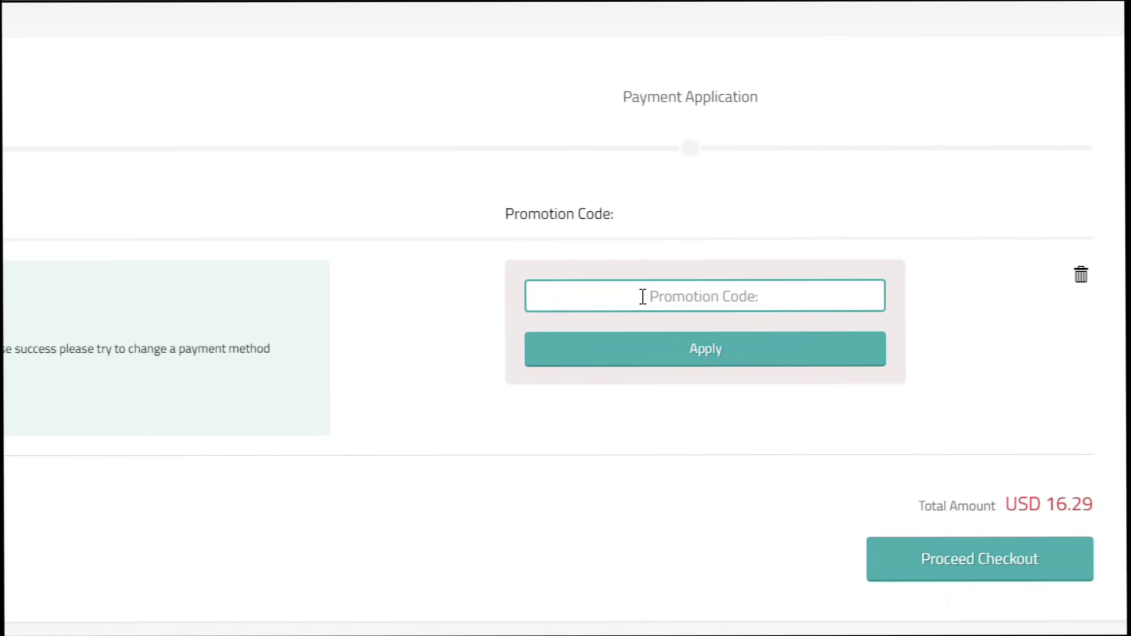
Apply promotion code SKAG to the Windows 10 Home key checkout.
{"action": "type", "text": "SKAG"}
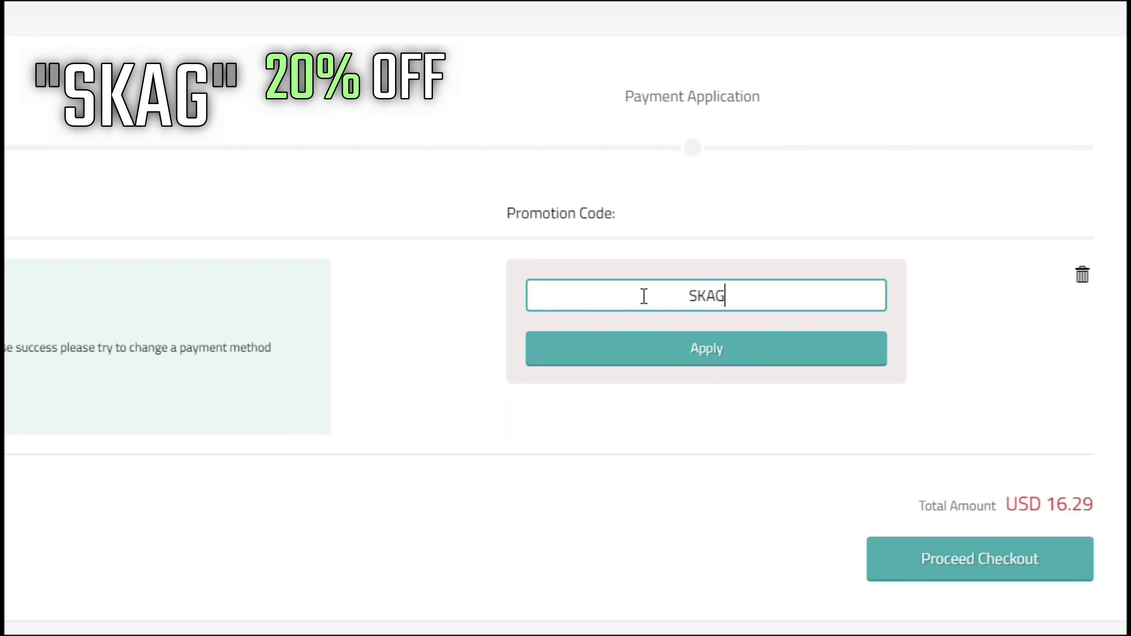
{"action": "left_click", "coordinate": [859, 356]}
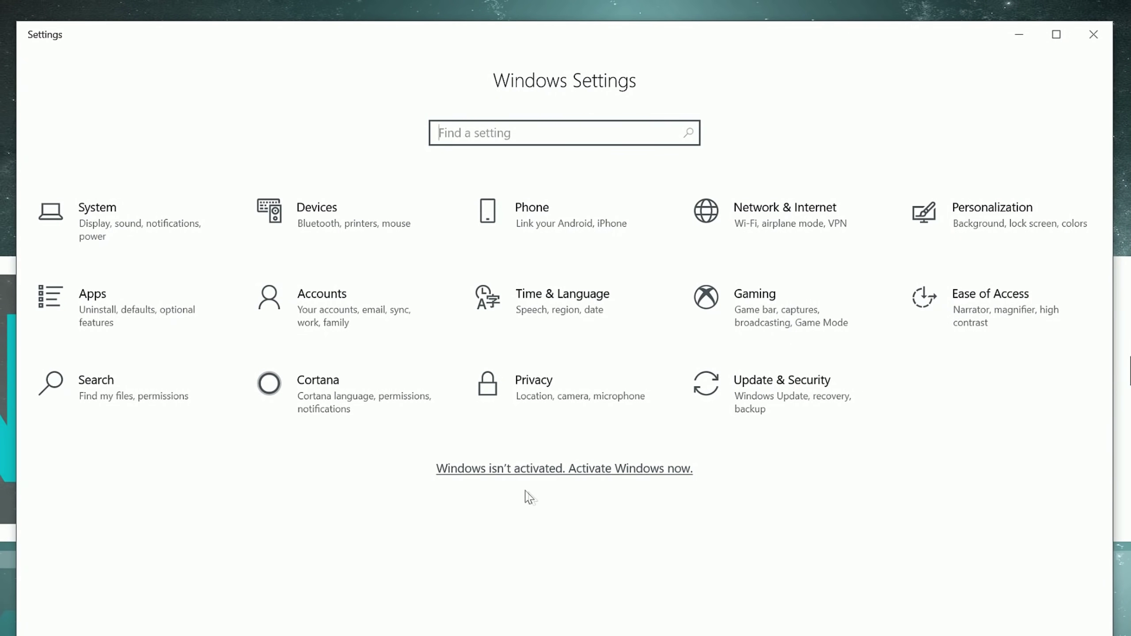
Paste the new product key into Change product key and start Windows activation.
{"action": "left_click", "coordinate": [457, 478]}
{"action": "left_click", "coordinate": [361, 605]}
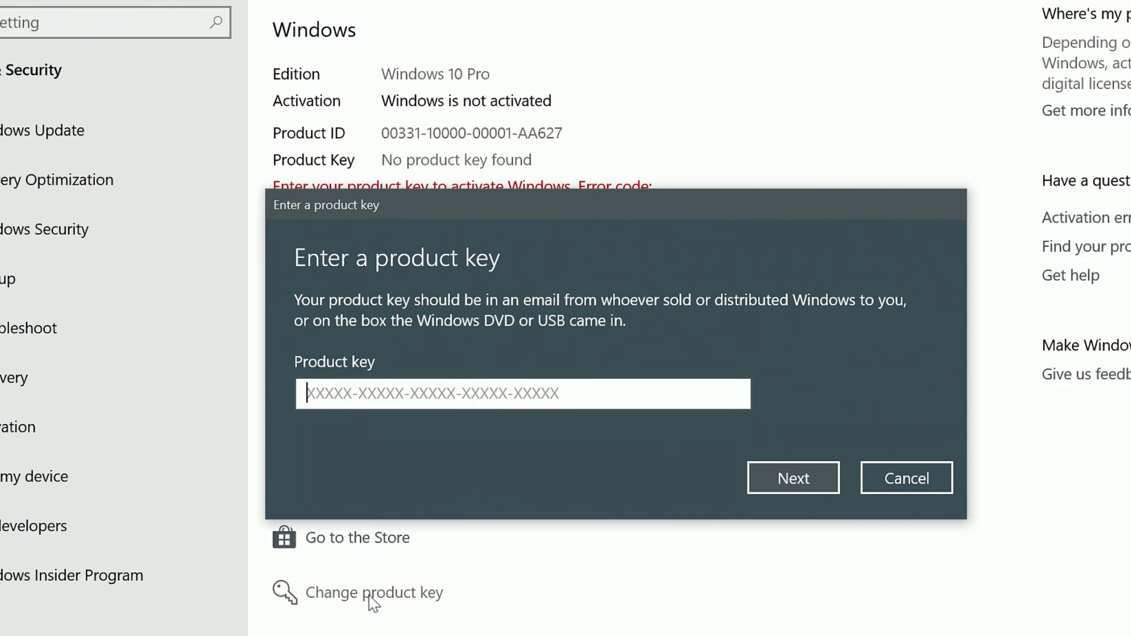
{"action": "key", "text": "ctrl+v"}
{"action": "left_click", "coordinate": [792, 484]}
{"action": "left_click", "coordinate": [794, 424]}
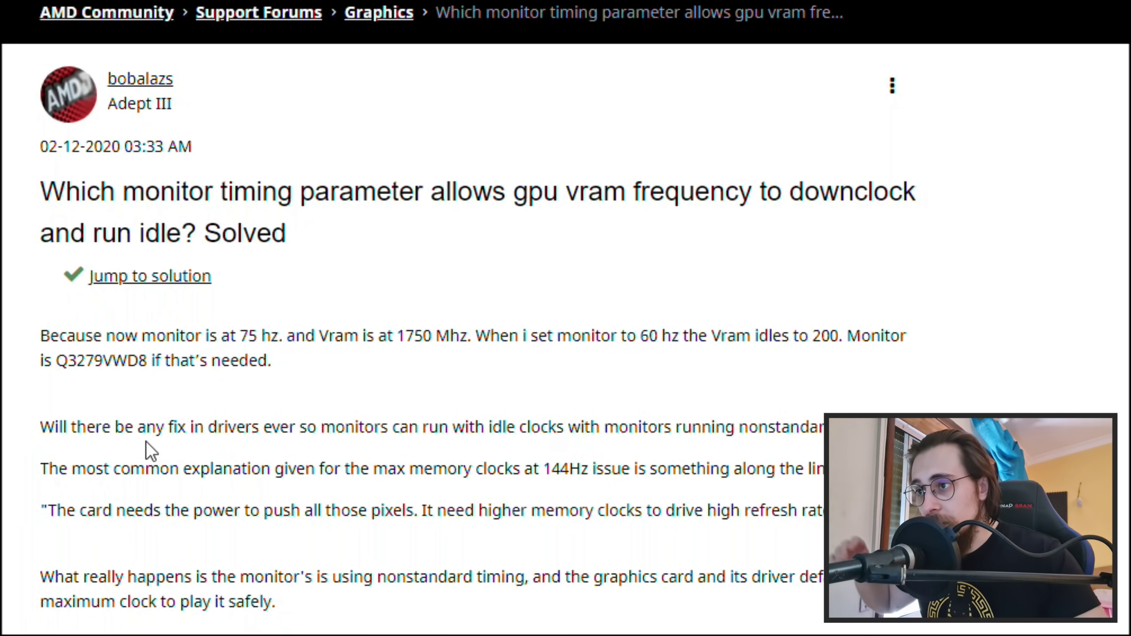
Scroll through the forum question about monitor timing and VRAM idle clocks.
{"action": "scroll", "coordinate": [156, 442], "scroll_direction": "down", "scroll_amount": 5}
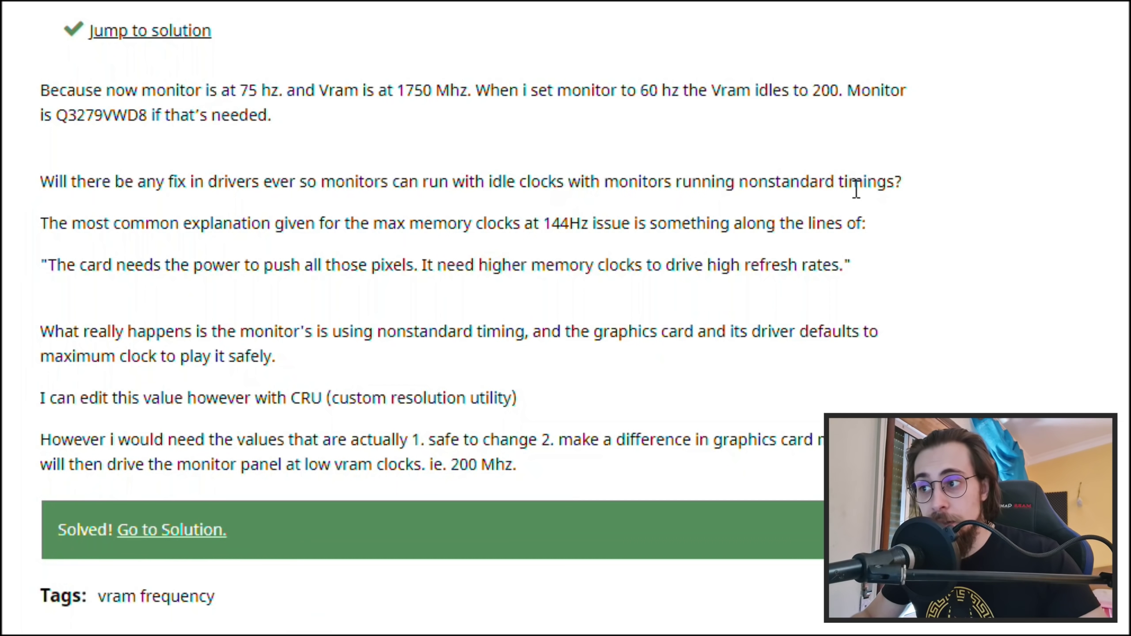
Scroll to the solution and select the paragraph about nonstandard timing.
{"action": "scroll", "coordinate": [690, 222], "scroll_direction": "down", "scroll_amount": 7}
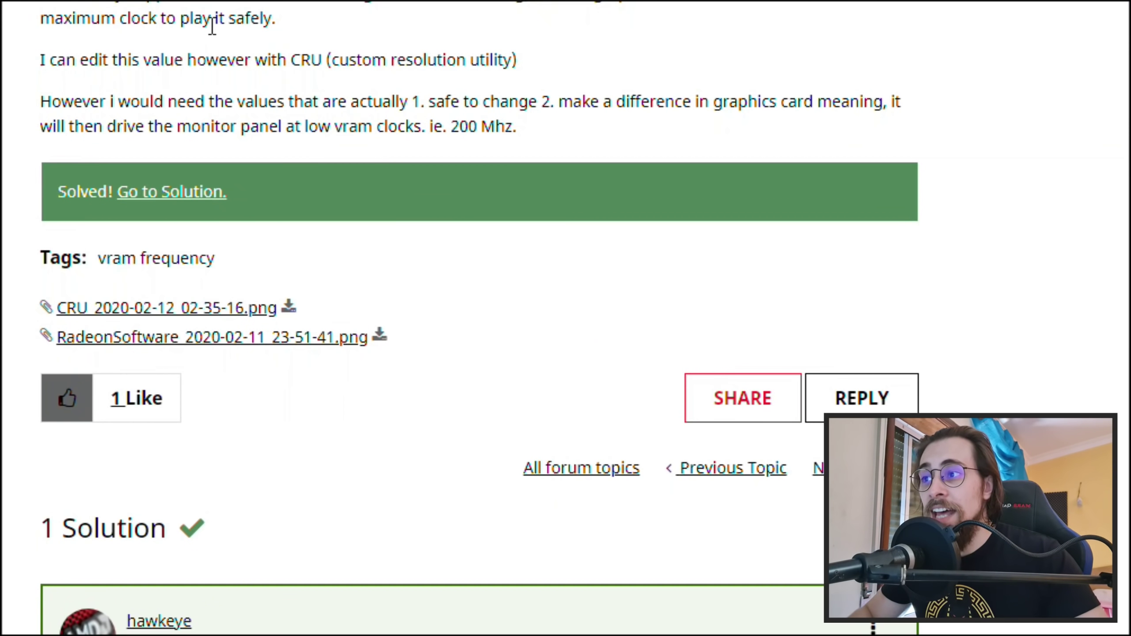
{"action": "left_click_drag", "start_coordinate": [86, 1], "coordinate": [505, 233]}
{"action": "scroll", "coordinate": [86, 1], "scroll_direction": "up", "scroll_amount": 4}
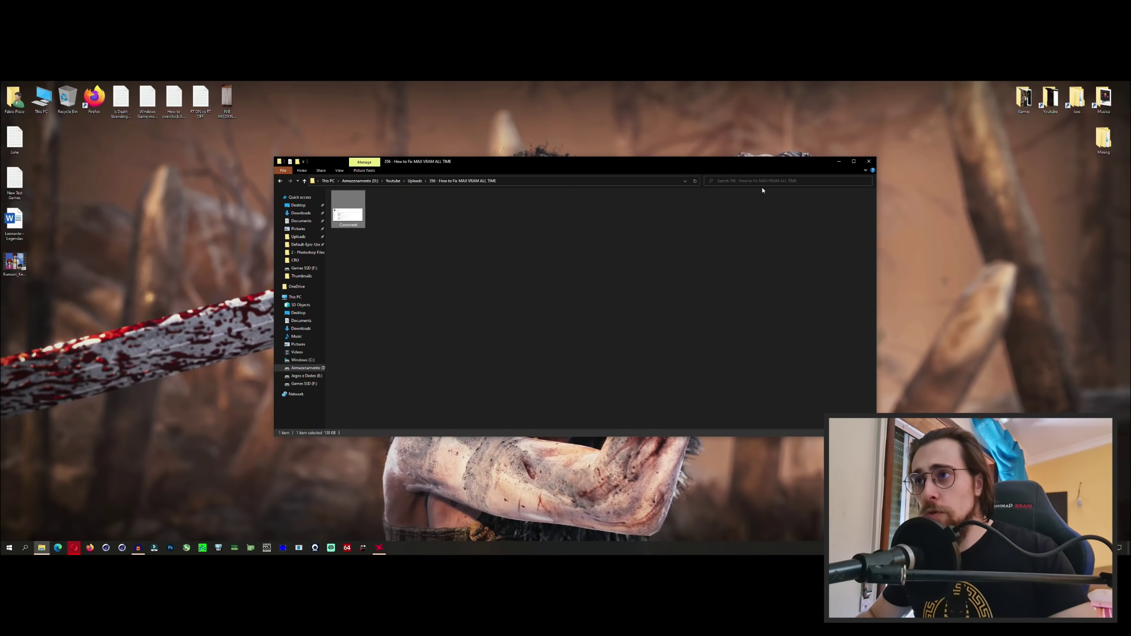
Close File Explorer and enter google.com in Opera's address bar.
{"action": "left_click", "coordinate": [868, 162]}
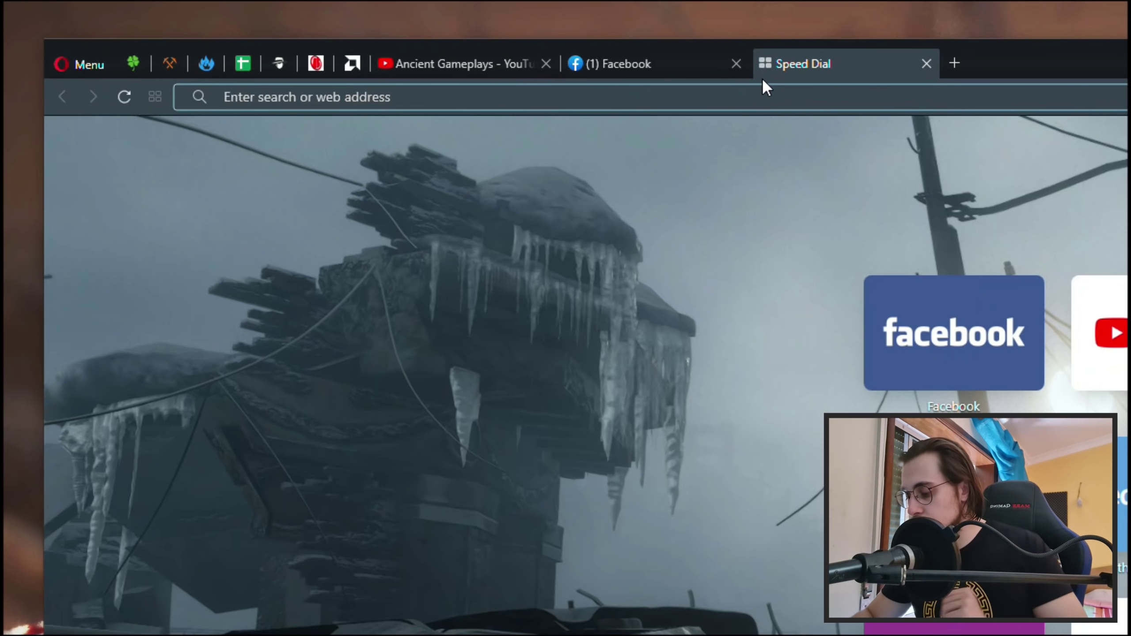
{"action": "type", "text": "goog"}
{"action": "key", "text": "BackSpace"}
{"action": "key", "text": "BackSpace"}
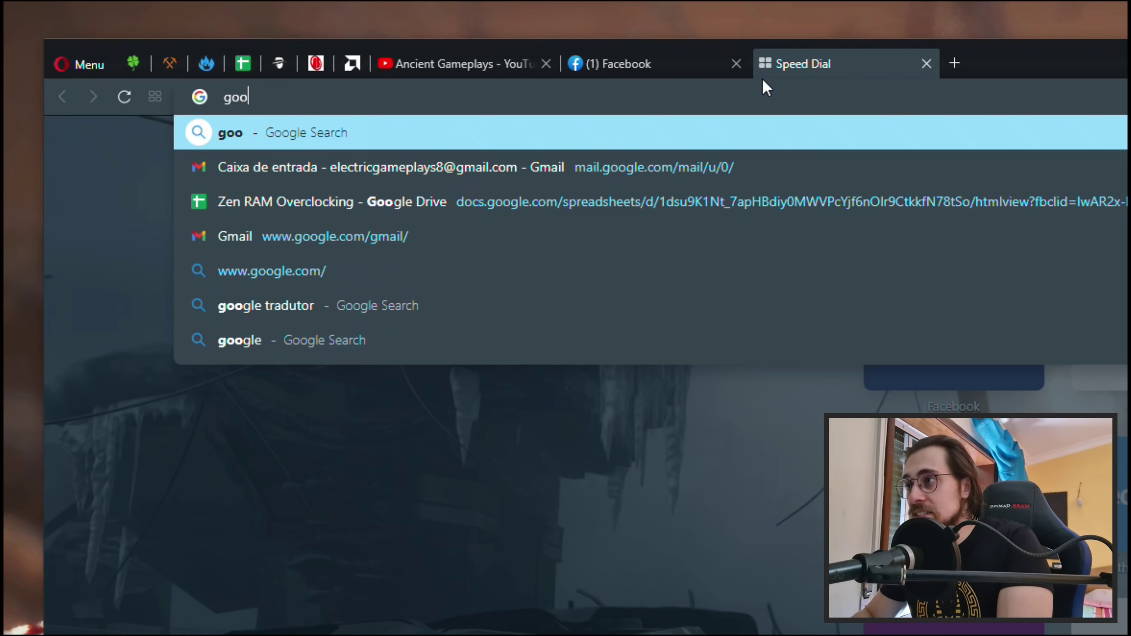
{"action": "type", "text": "le"}
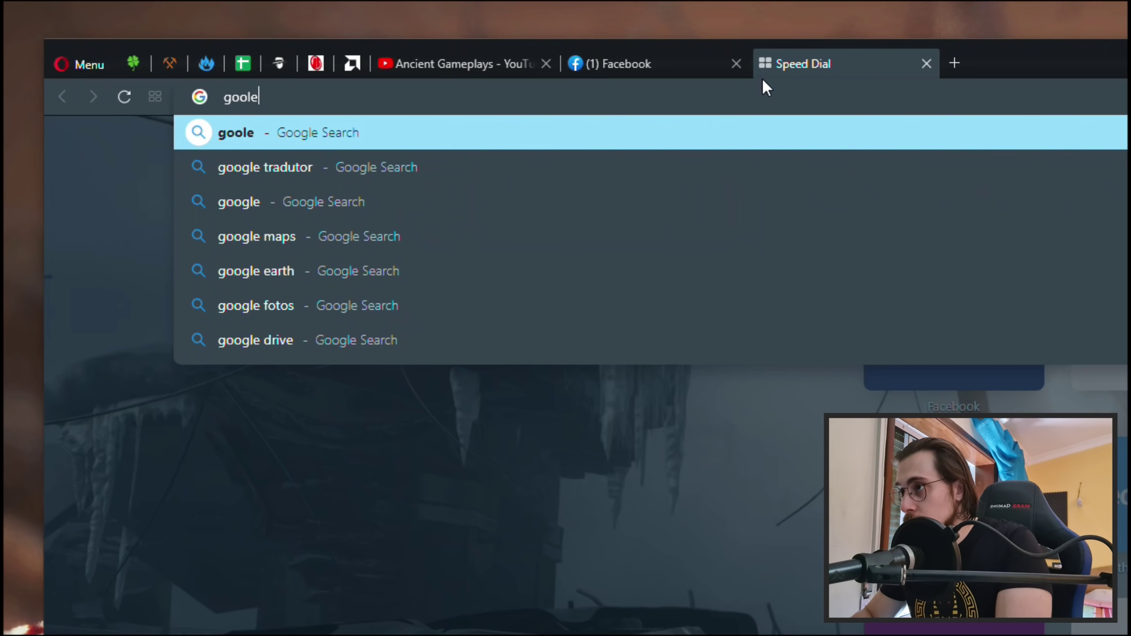
{"action": "key", "text": "BackSpace"}
{"action": "key", "text": "BackSpace"}
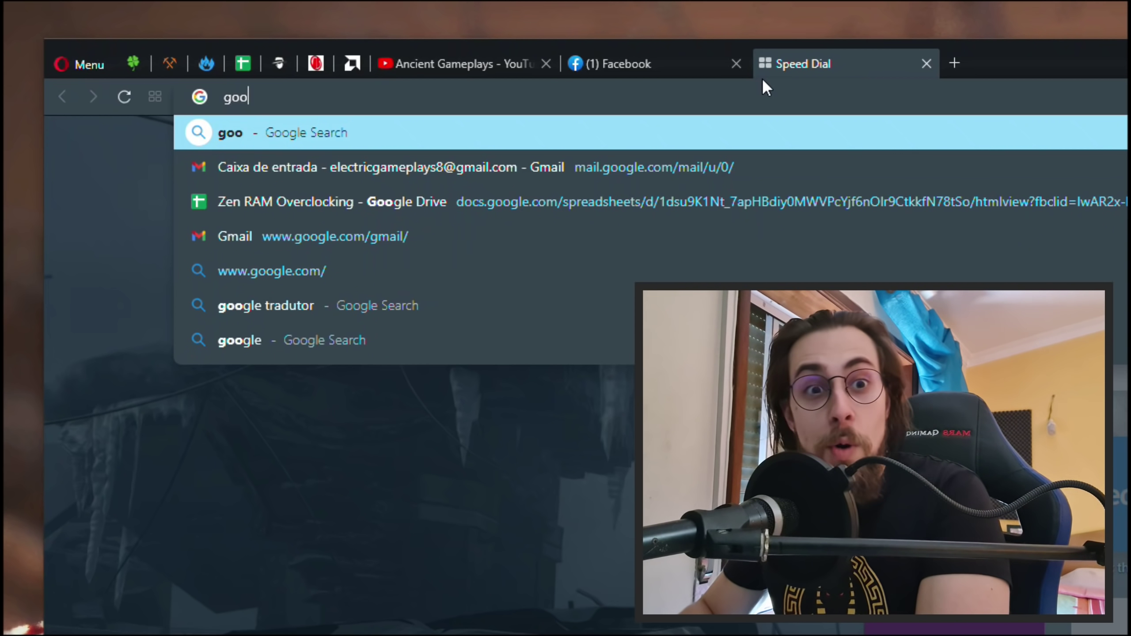
{"action": "type", "text": "gle,."}
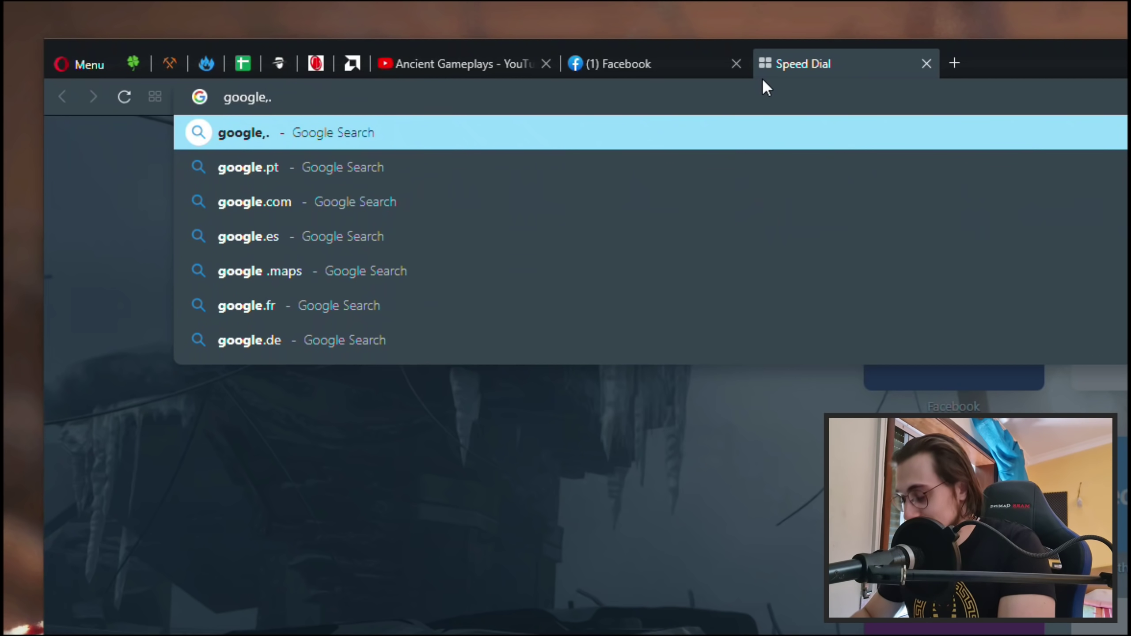
{"action": "key", "text": "BackSpace"}
{"action": "type", "text": "com"}
{"action": "key", "text": "Return"}
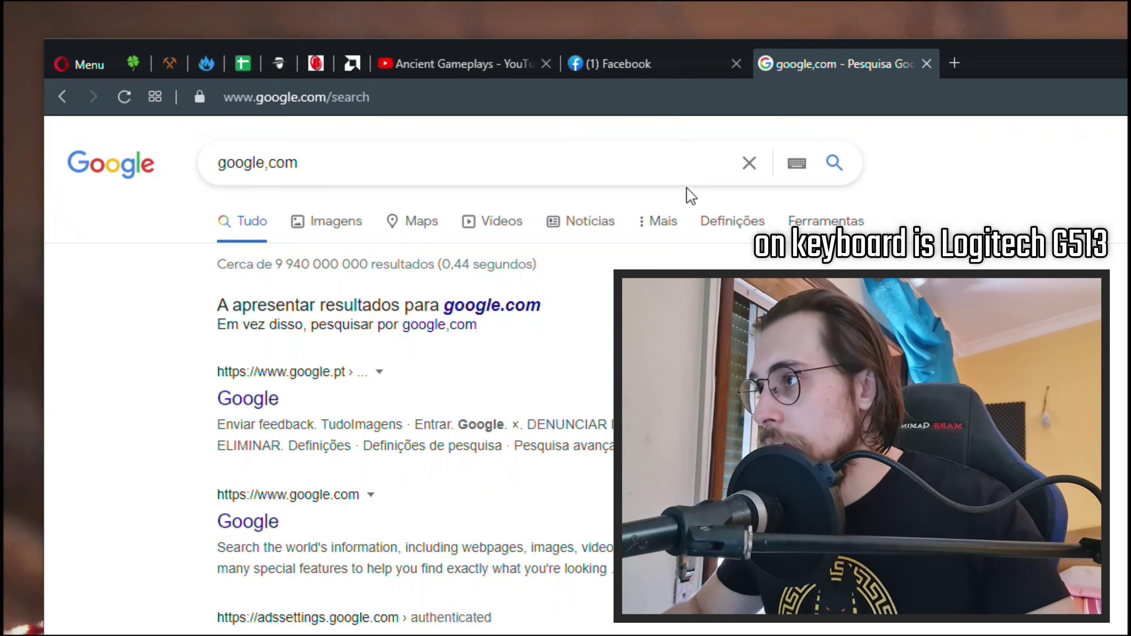
Replace the search text with CRU and run the Google search.
{"action": "left_click_drag", "start_coordinate": [312, 163], "coordinate": [99, 158]}
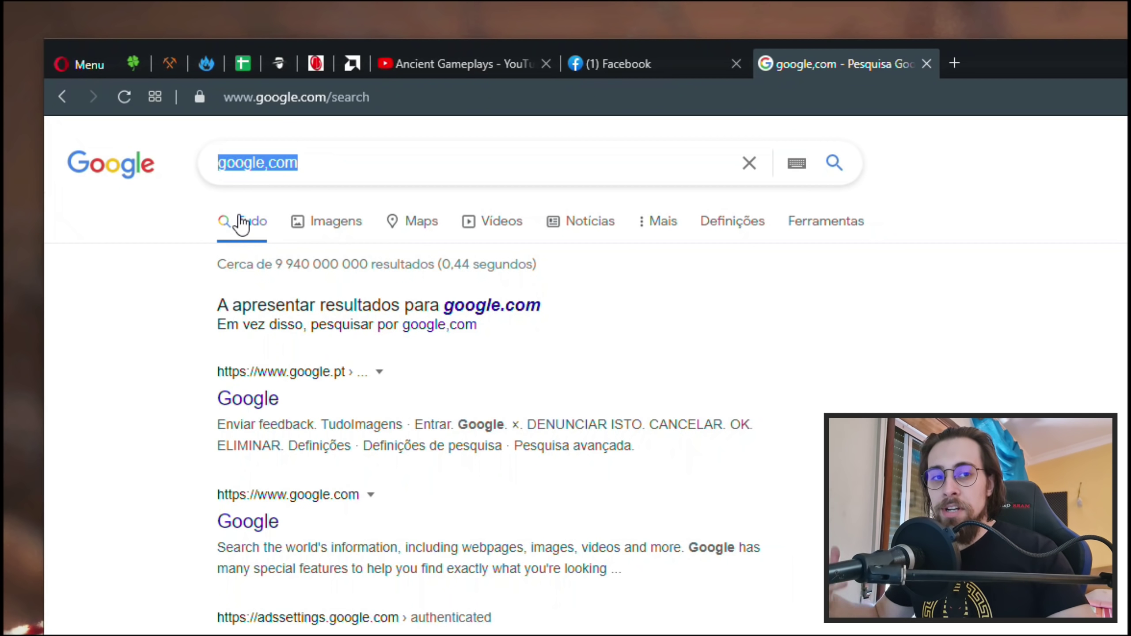
{"action": "type", "text": "CRU"}
{"action": "key", "text": "Return"}
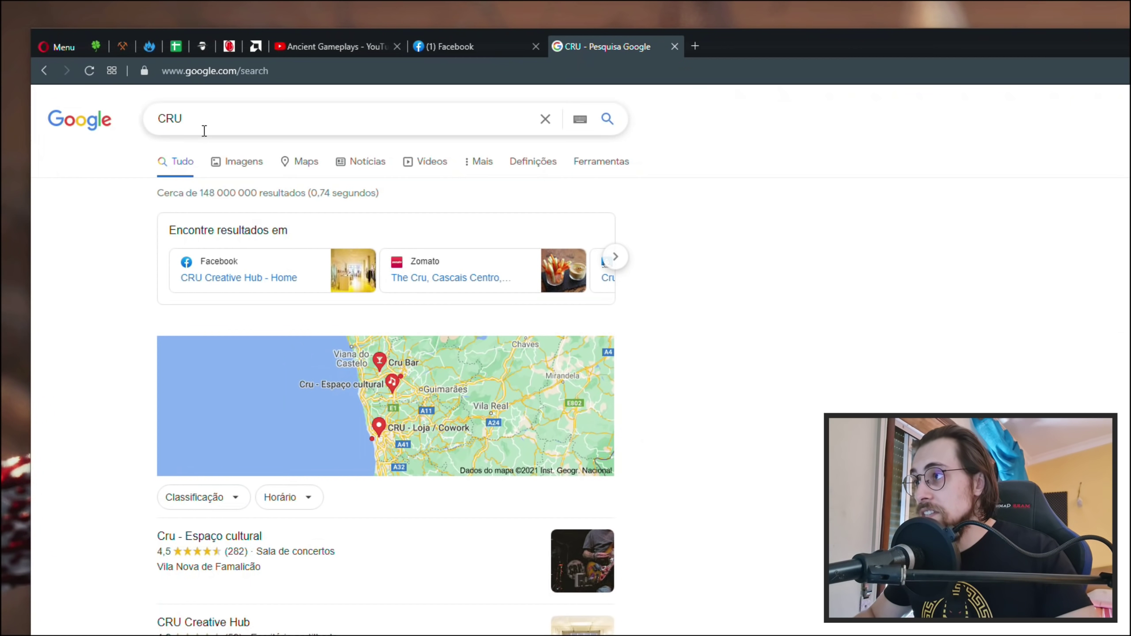
Open the 'Custom Resolution Utility (CRU) - Monitor Tests' thread, then a new File Explorer window.
{"action": "scroll", "coordinate": [499, 401], "scroll_direction": "down", "scroll_amount": 5}
{"action": "scroll", "coordinate": [363, 292], "scroll_direction": "up", "scroll_amount": 8}
{"action": "scroll", "coordinate": [392, 490], "scroll_direction": "down", "scroll_amount": 12}
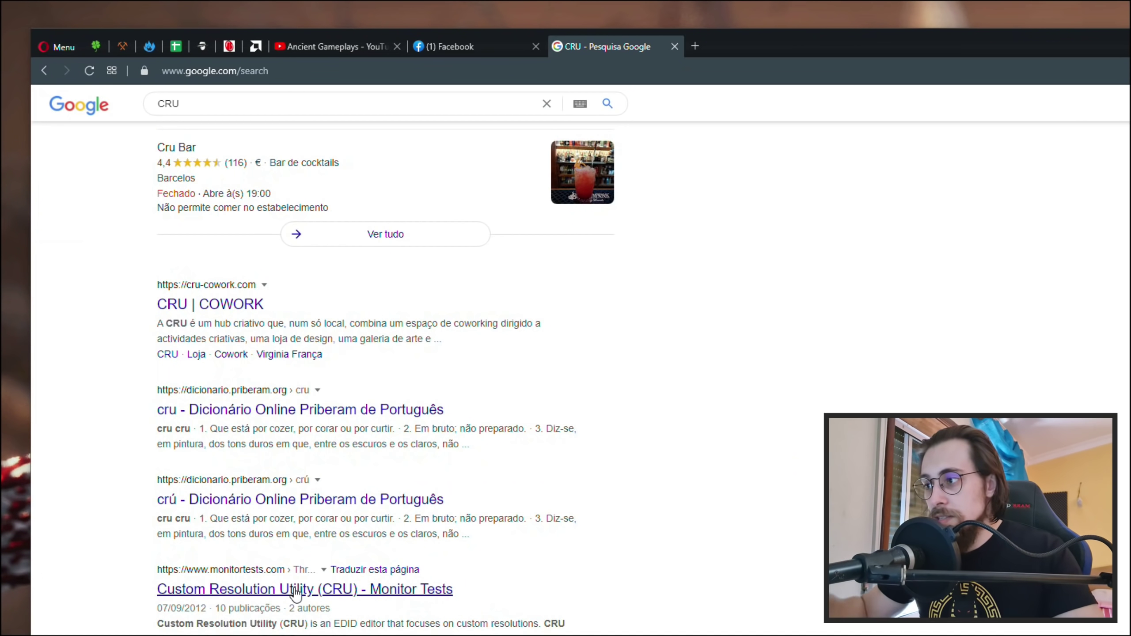
{"action": "scroll", "coordinate": [272, 594], "scroll_direction": "down", "scroll_amount": 3}
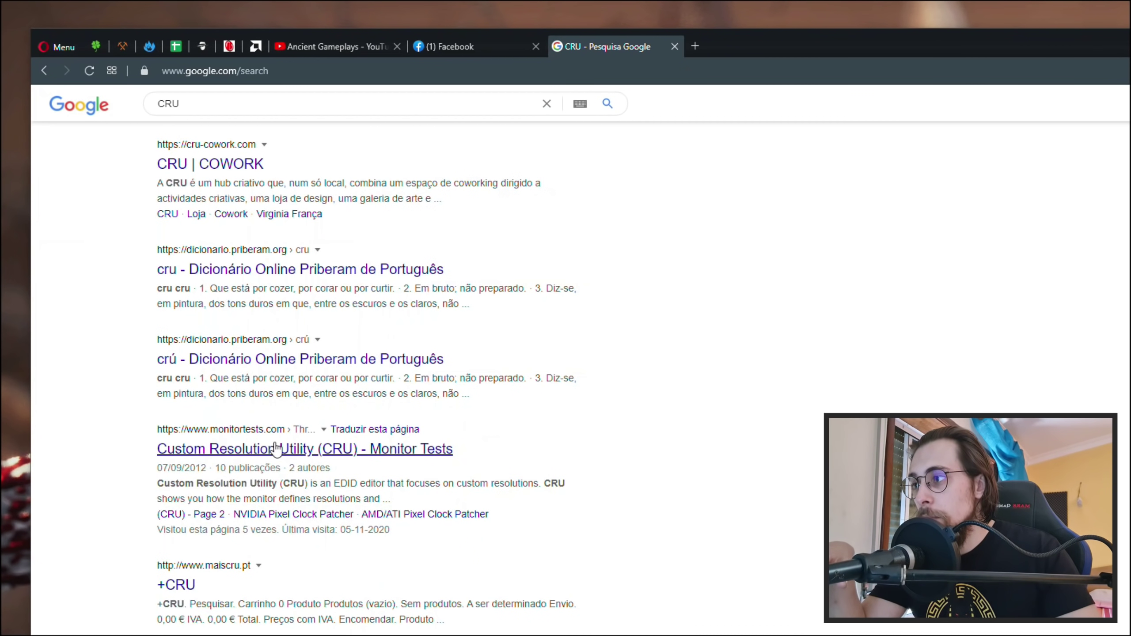
{"action": "left_click", "coordinate": [306, 461]}
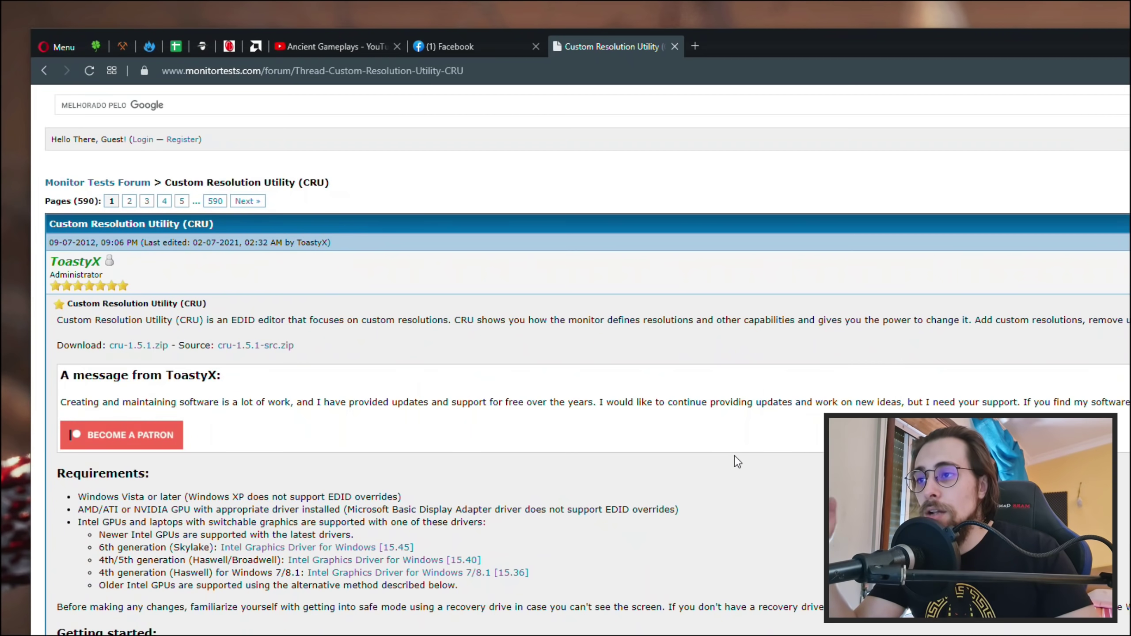
{"action": "scroll", "coordinate": [634, 420], "scroll_direction": "down", "scroll_amount": 1}
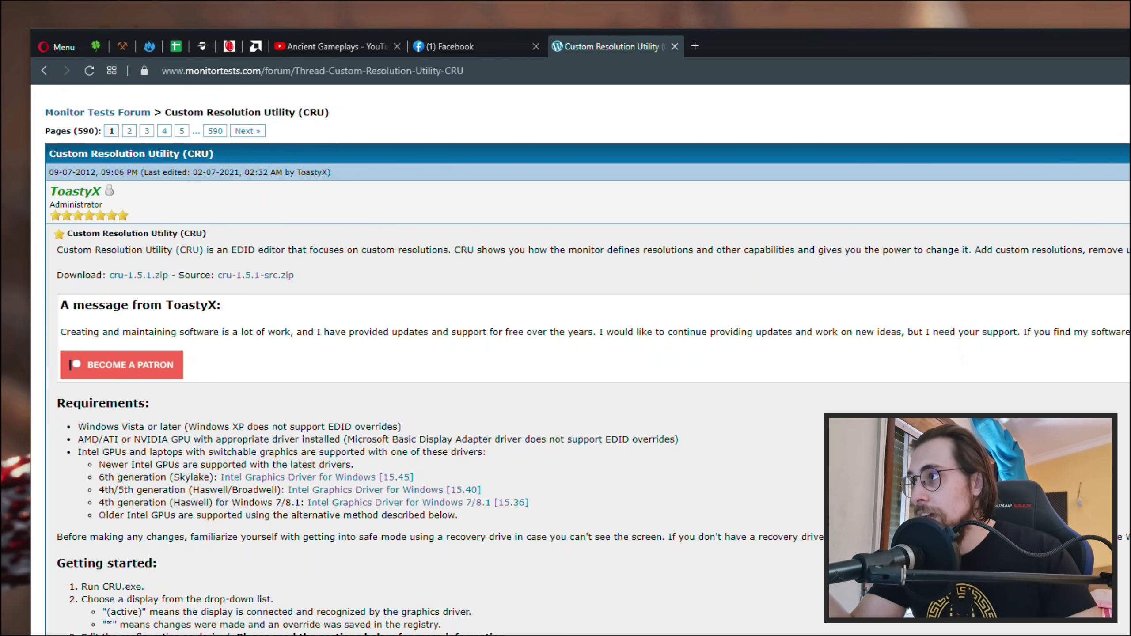
{"action": "key", "text": "super+e"}
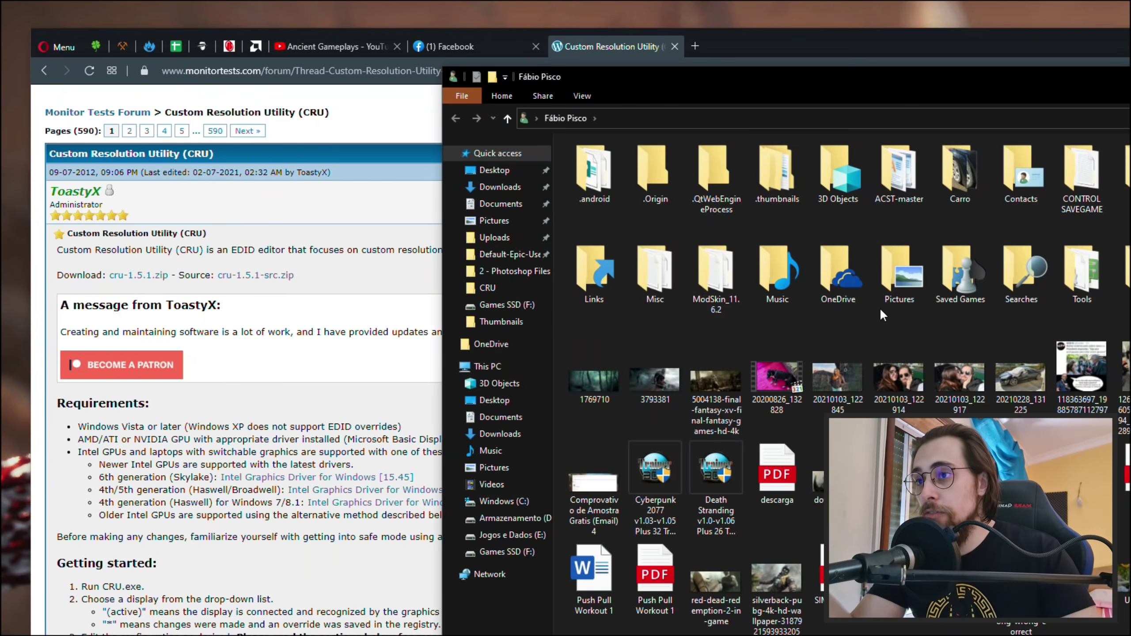
Browse into Tools > CRU, the folder holding CRU.exe and the .bin profiles.
{"action": "double_click", "coordinate": [1098, 288]}
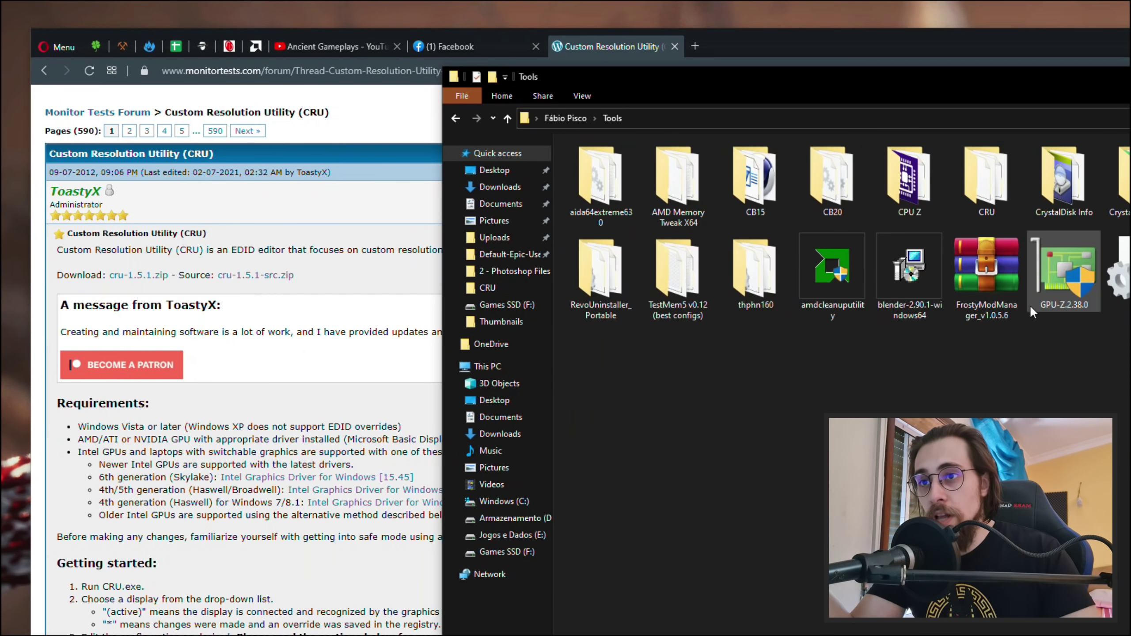
{"action": "double_click", "coordinate": [995, 197]}
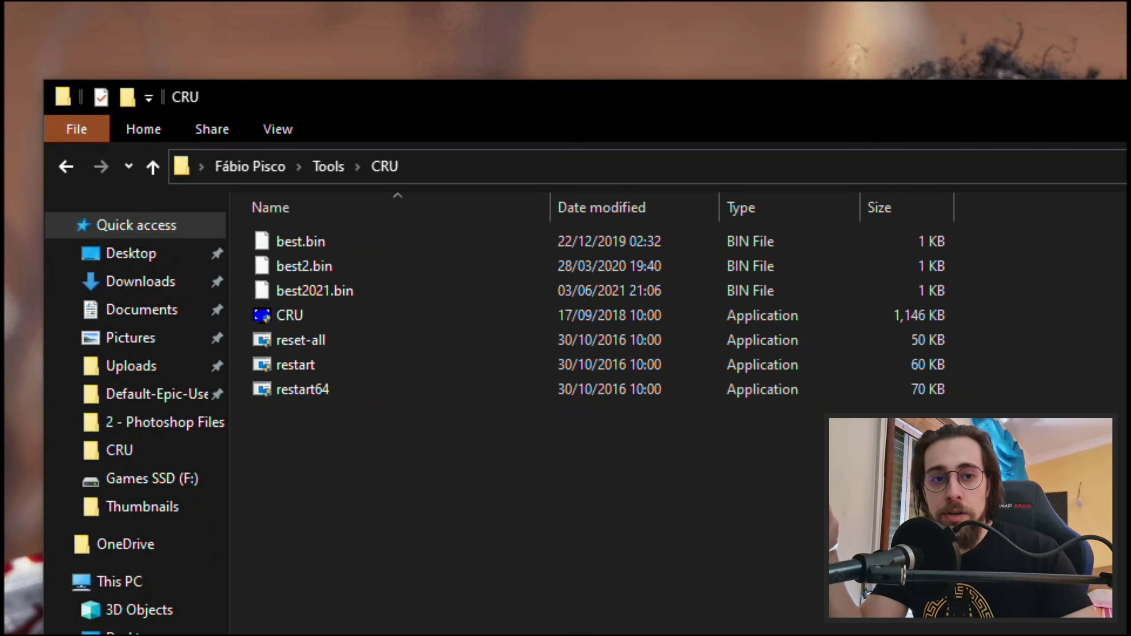
Launch CRU and edit the 3440x1440 @ 75.000 Hz detailed resolution.
{"action": "double_click", "coordinate": [286, 314]}
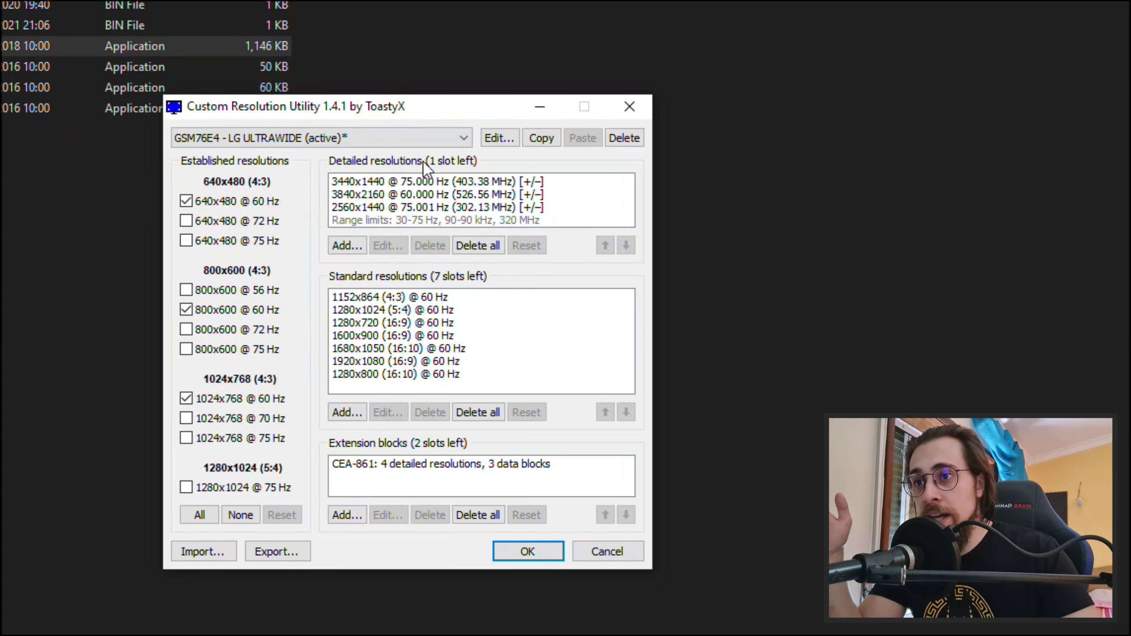
{"action": "left_click_drag", "start_coordinate": [376, 105], "coordinate": [331, 85]}
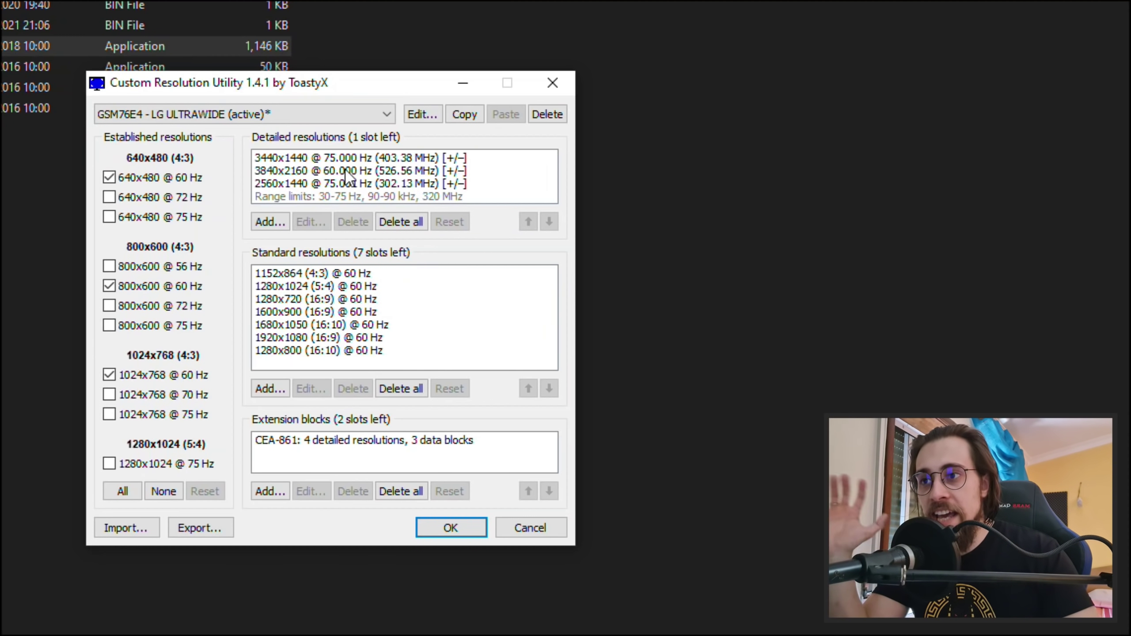
{"action": "left_click", "coordinate": [320, 160]}
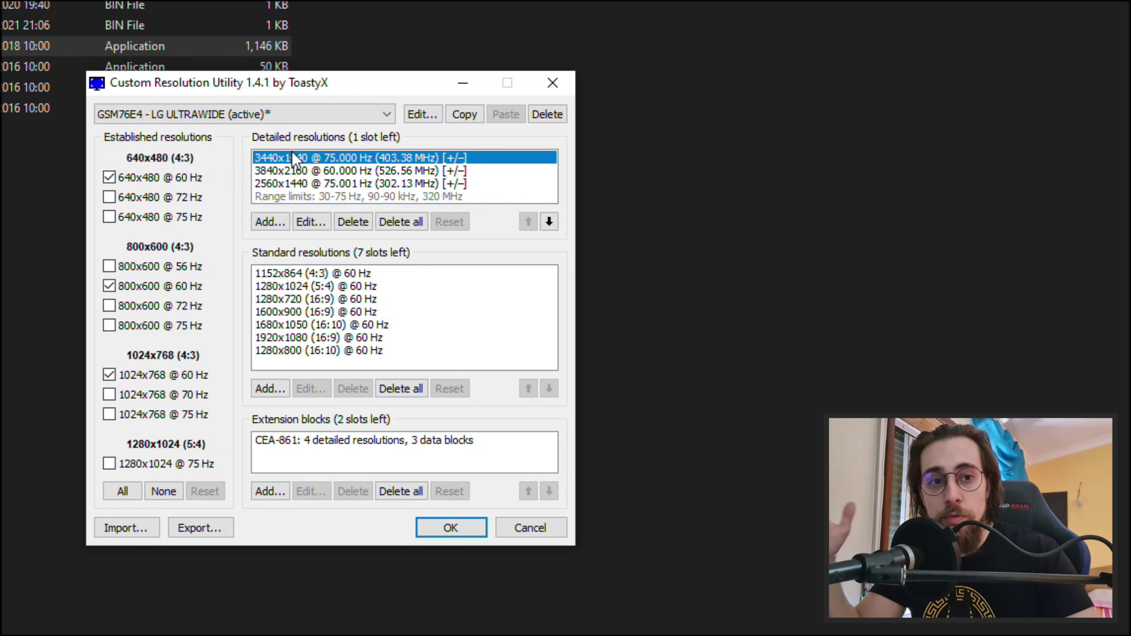
{"action": "left_click", "coordinate": [311, 223]}
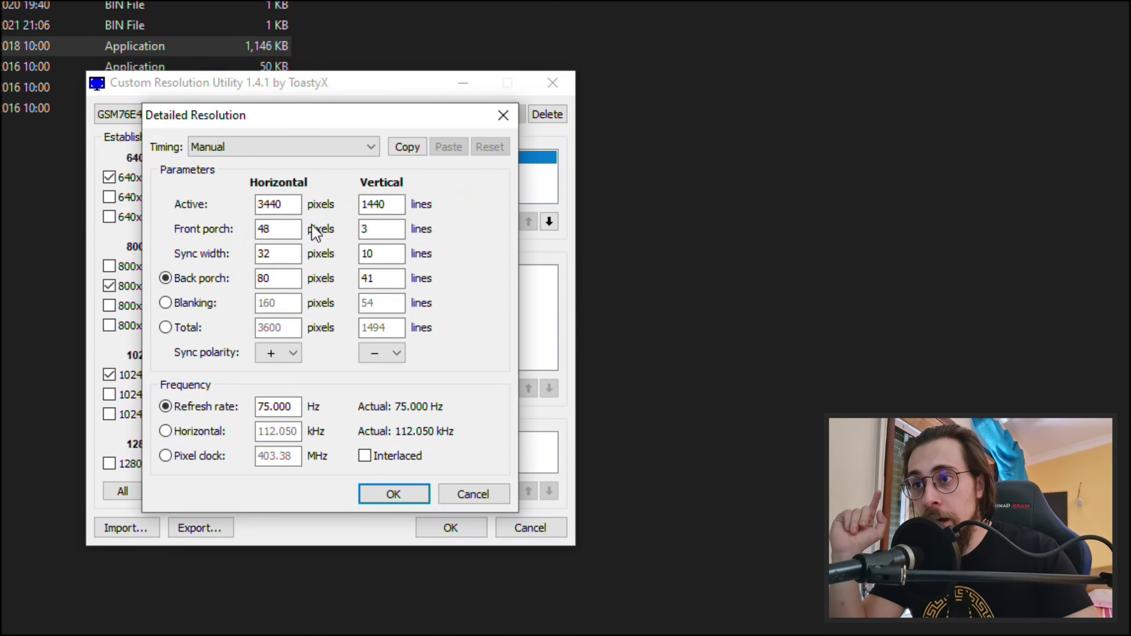
Switch to Blanking mode and set vertical blanking to 55 lines, giving a 403.65 MHz pixel clock.
{"action": "left_click", "coordinate": [169, 304]}
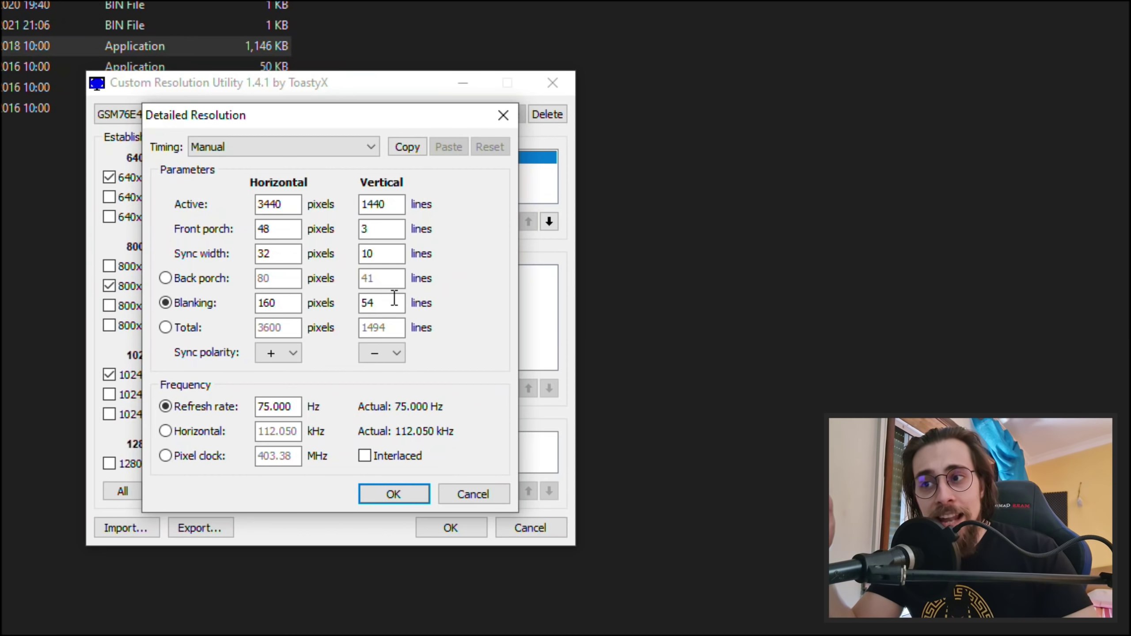
{"action": "left_click_drag", "start_coordinate": [394, 299], "coordinate": [354, 292]}
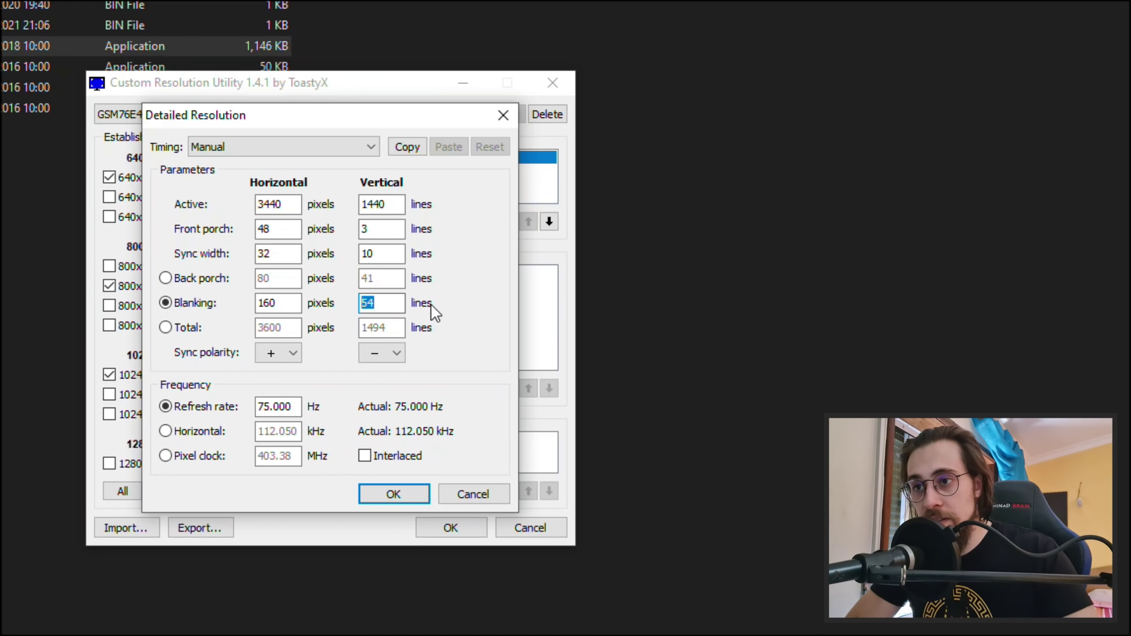
{"action": "type", "text": "41"}
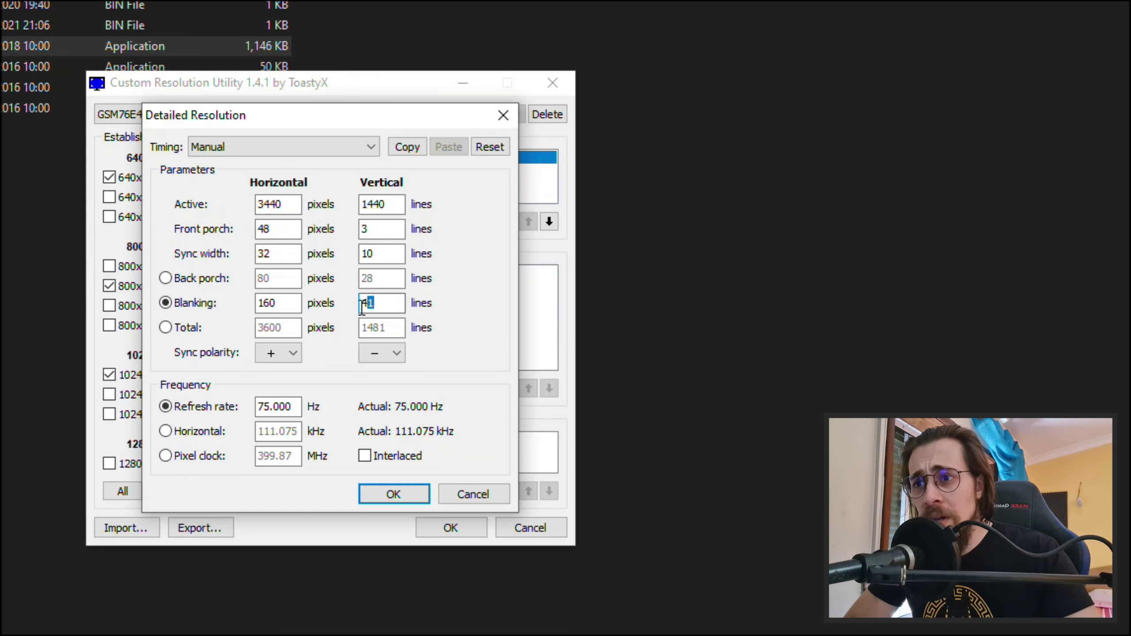
{"action": "type", "text": "55"}
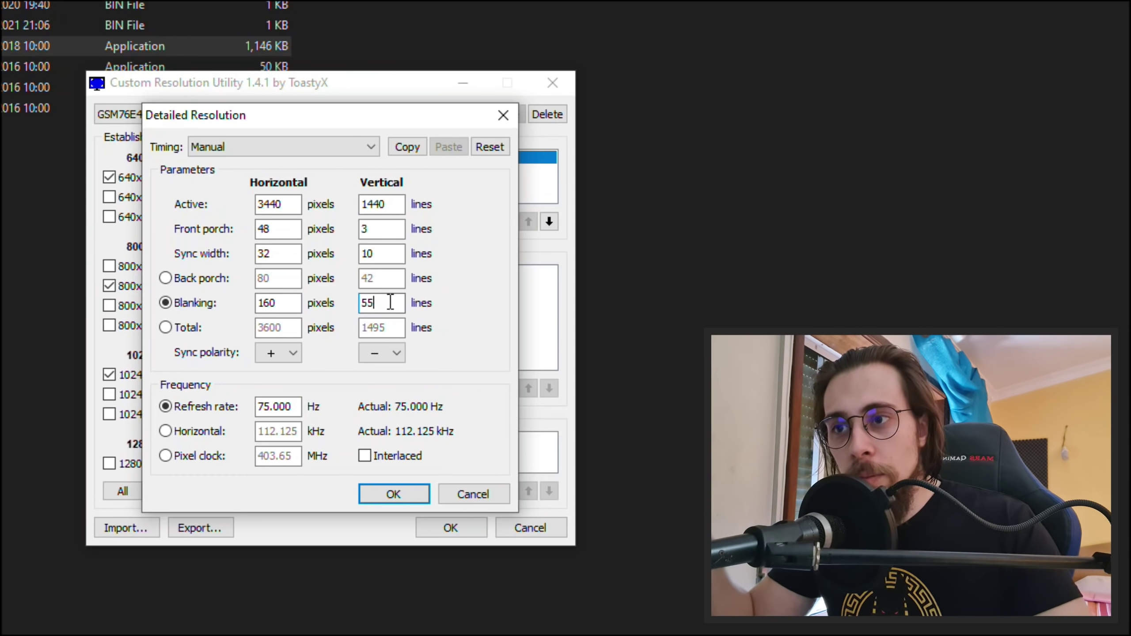
{"action": "left_click", "coordinate": [345, 144]}
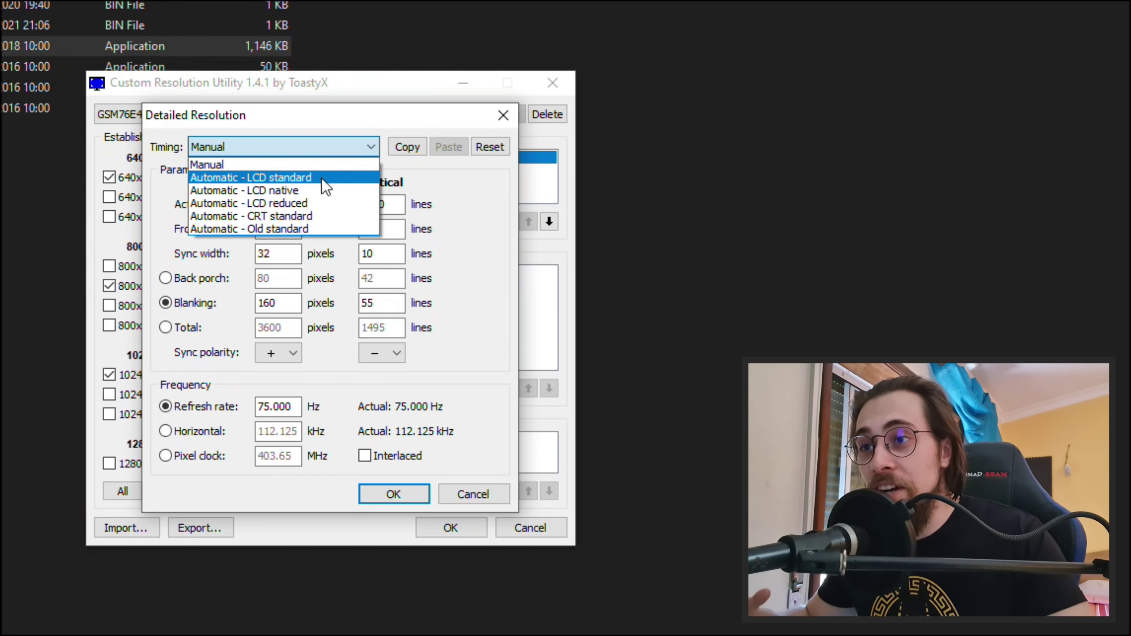
Try the Automatic - LCD standard timing preset, discard the edits, and reopen the 3440x1440 timing details.
{"action": "left_click", "coordinate": [324, 179]}
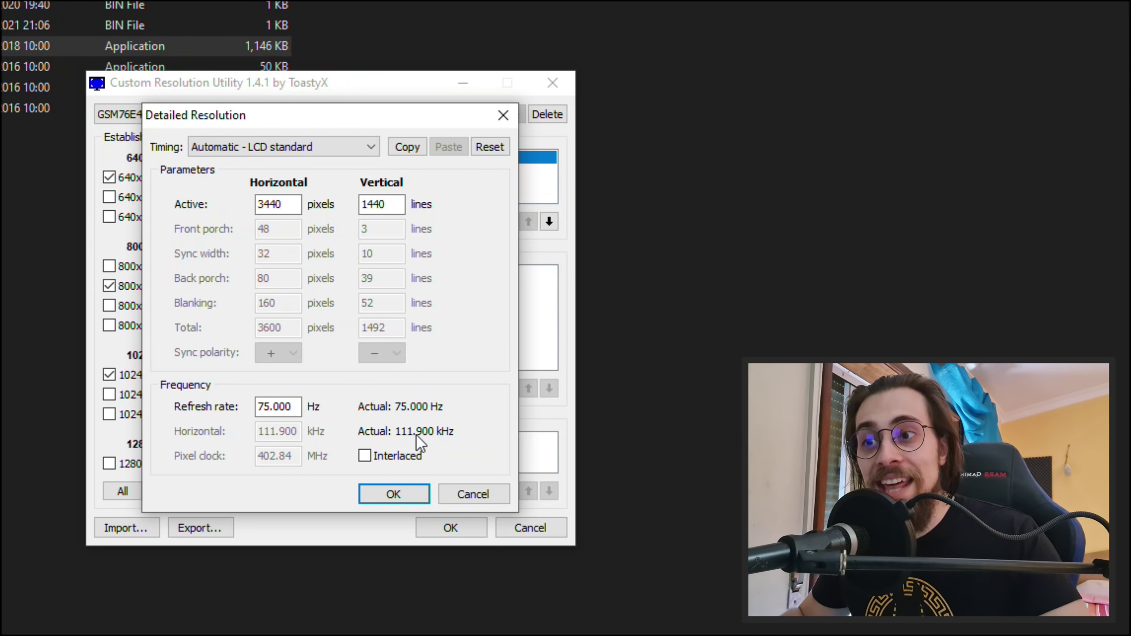
{"action": "left_click", "coordinate": [470, 494]}
{"action": "left_click", "coordinate": [307, 225]}
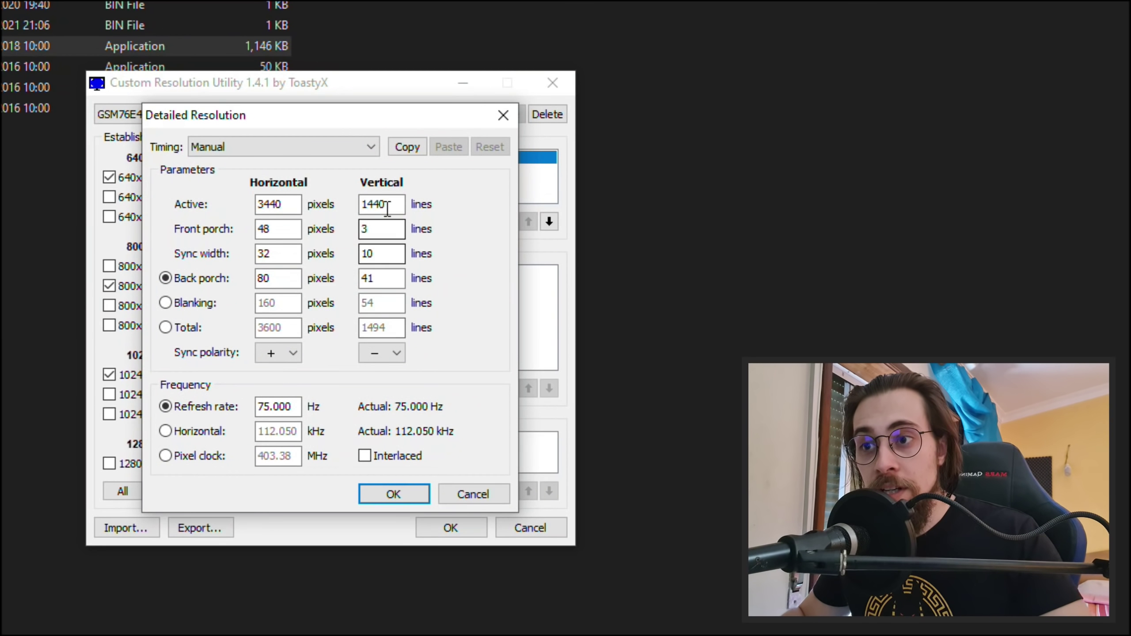
Switch to Blanking mode, set vertical blanking to 54 lines, and apply the changes in CRU.
{"action": "left_click", "coordinate": [212, 306]}
{"action": "double_click", "coordinate": [388, 304]}
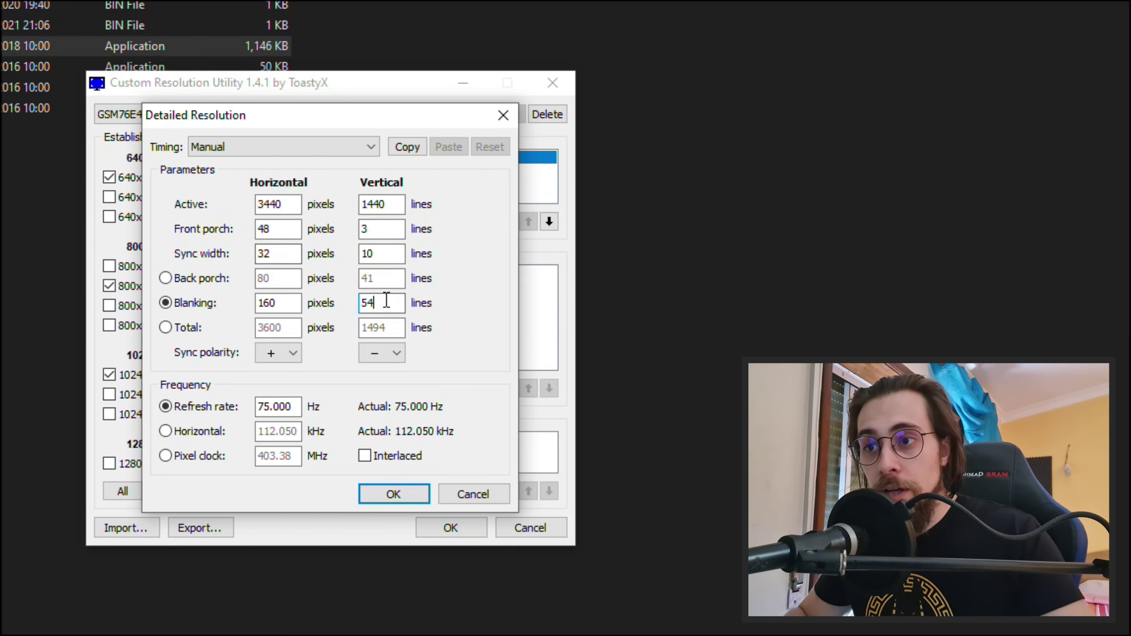
{"action": "scroll", "coordinate": [332, 316], "scroll_direction": "down", "scroll_amount": 13}
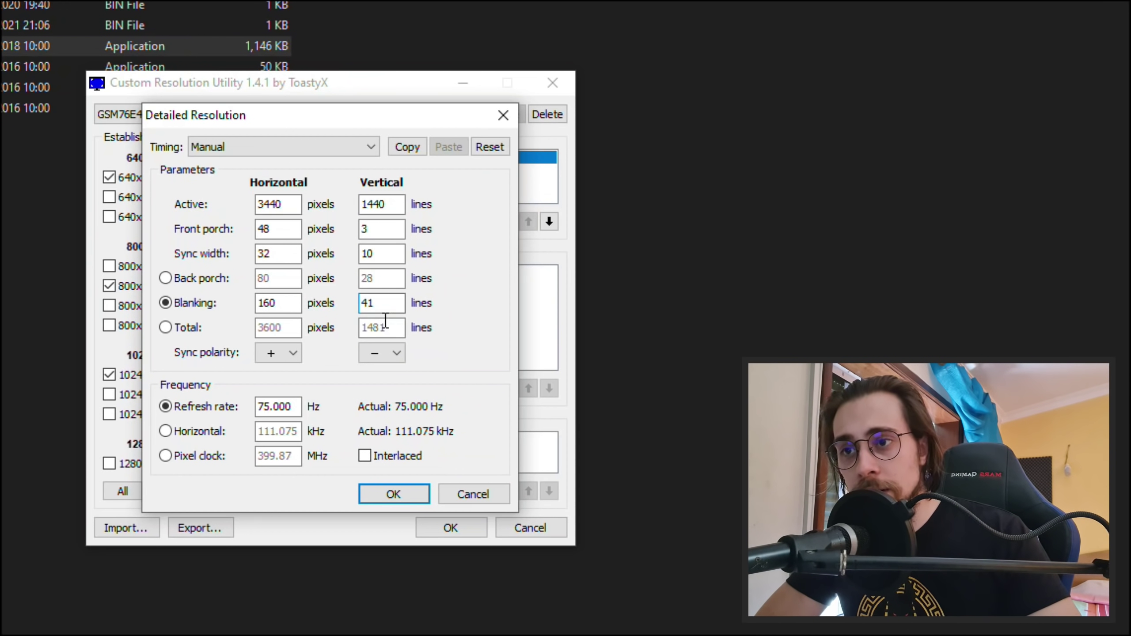
{"action": "type", "text": "54"}
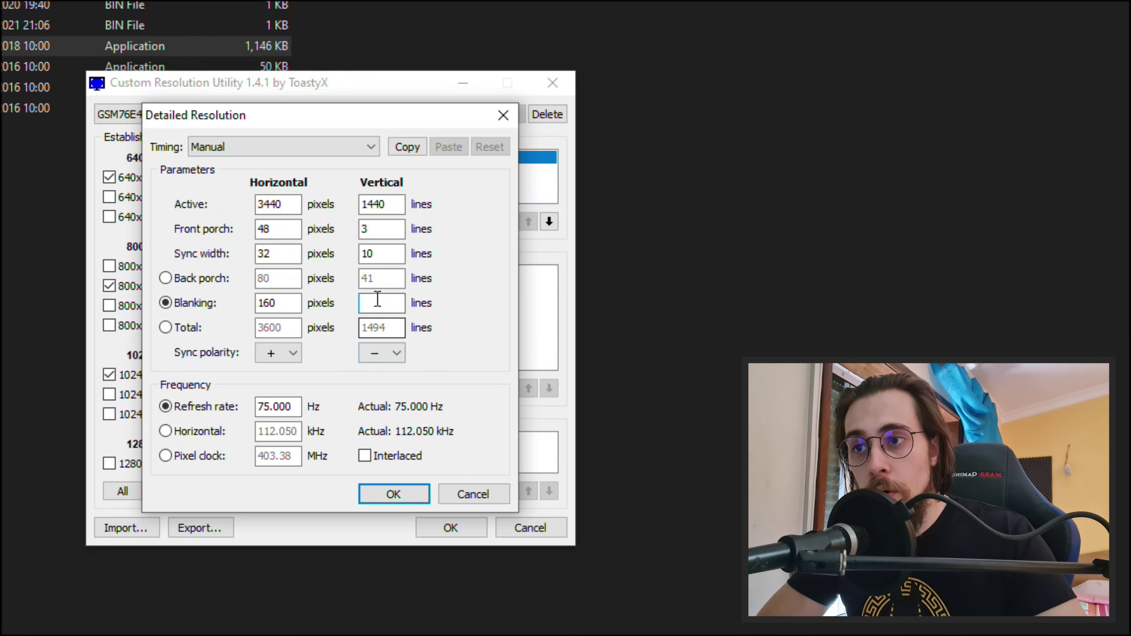
{"action": "scroll", "coordinate": [472, 351], "scroll_direction": "up", "scroll_amount": 1}
{"action": "key", "text": "BackSpace"}
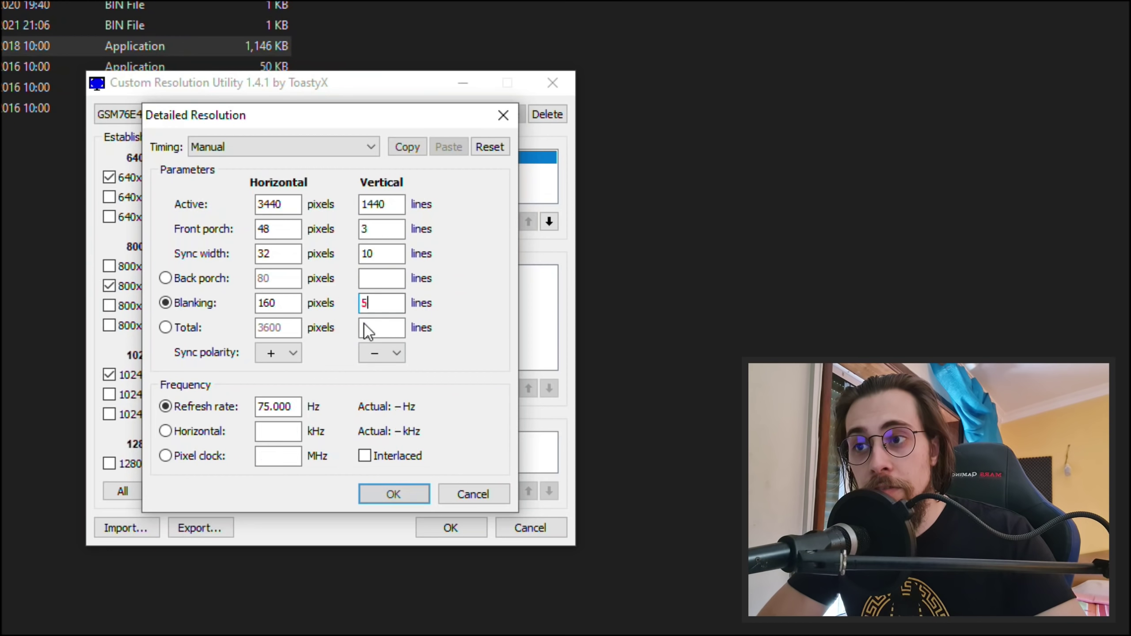
{"action": "type", "text": "4"}
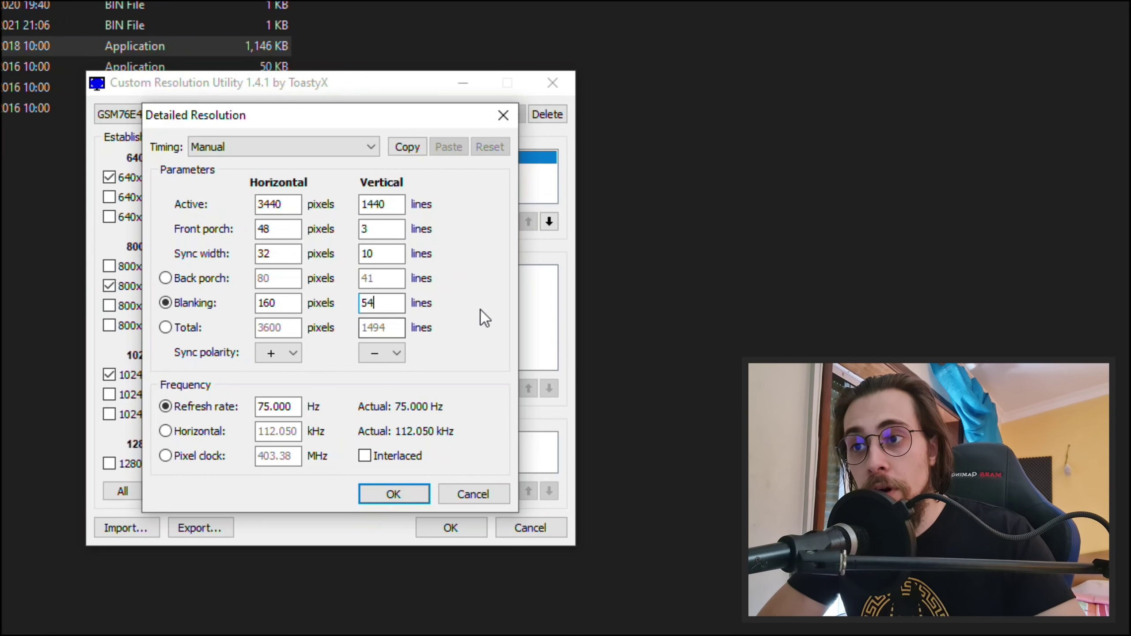
{"action": "left_click", "coordinate": [398, 493]}
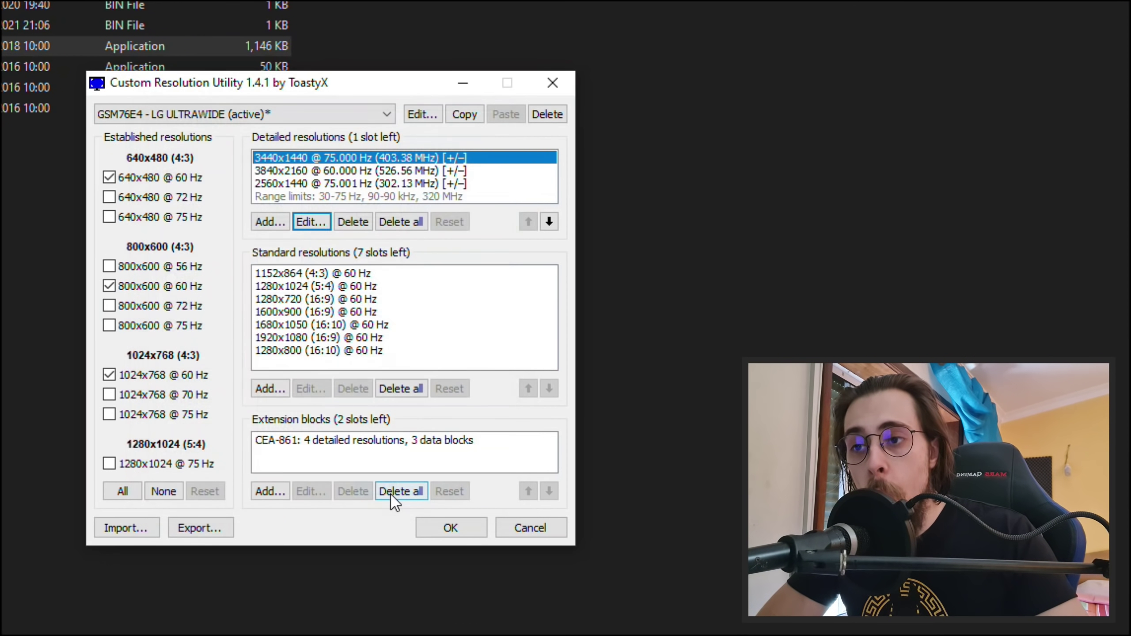
{"action": "left_click", "coordinate": [449, 530]}
{"action": "left_click", "coordinate": [287, 325]}
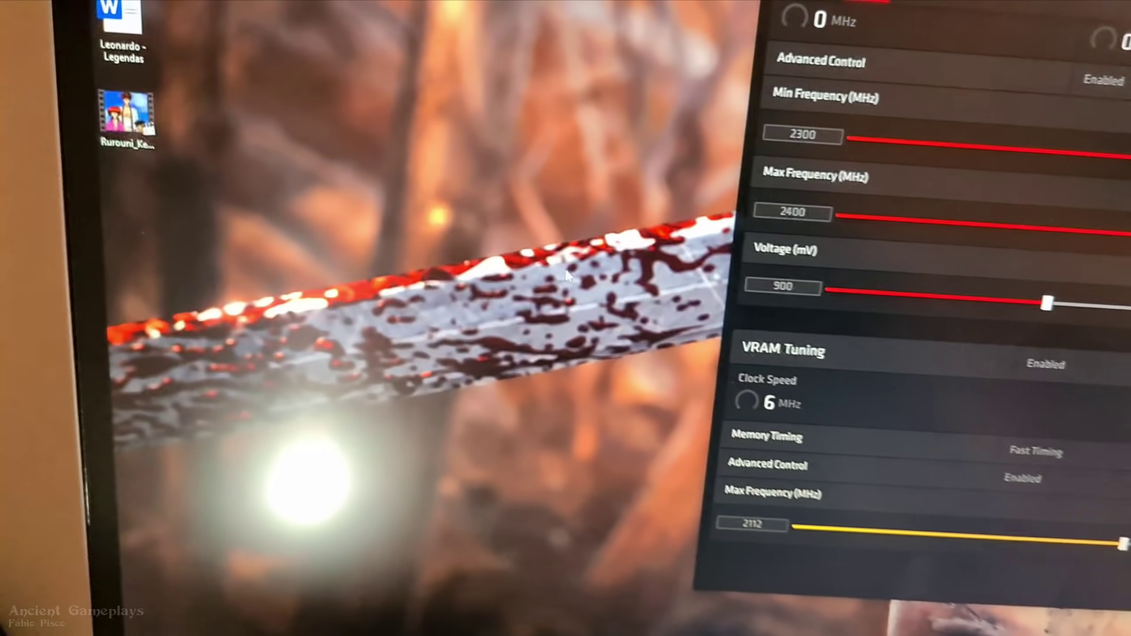
Confirm in Windows Advanced display settings that the display runs 3440x1440 at 75.000 Hz.
{"action": "right_click", "coordinate": [244, 166]}
{"action": "left_click", "coordinate": [531, 312]}
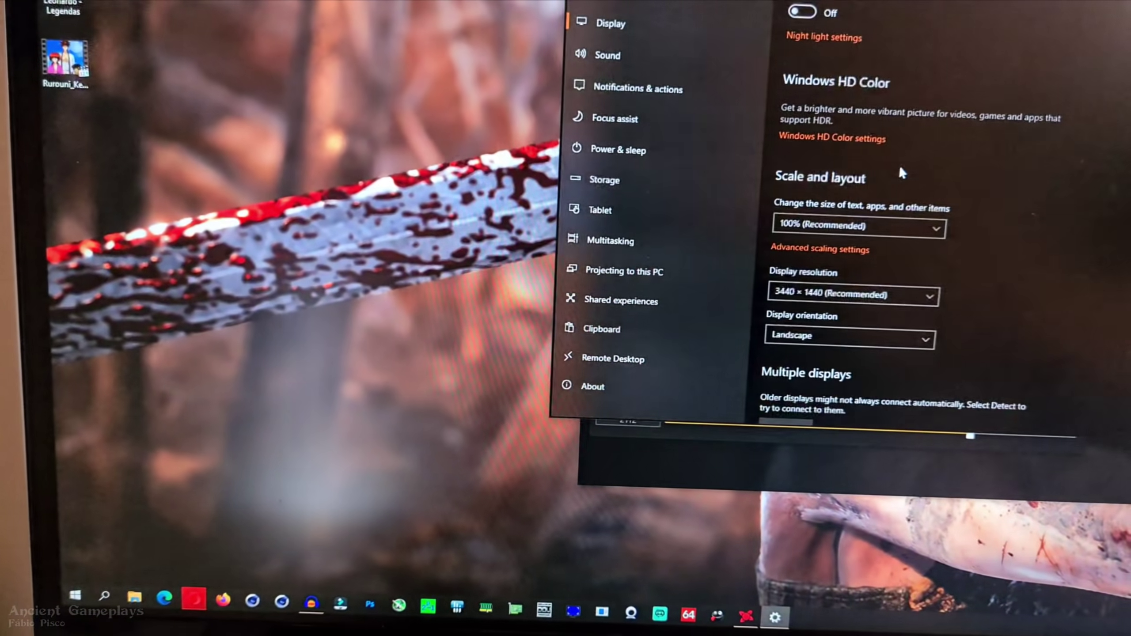
{"action": "scroll", "coordinate": [886, 231], "scroll_direction": "down", "scroll_amount": 3}
{"action": "left_click", "coordinate": [814, 352]}
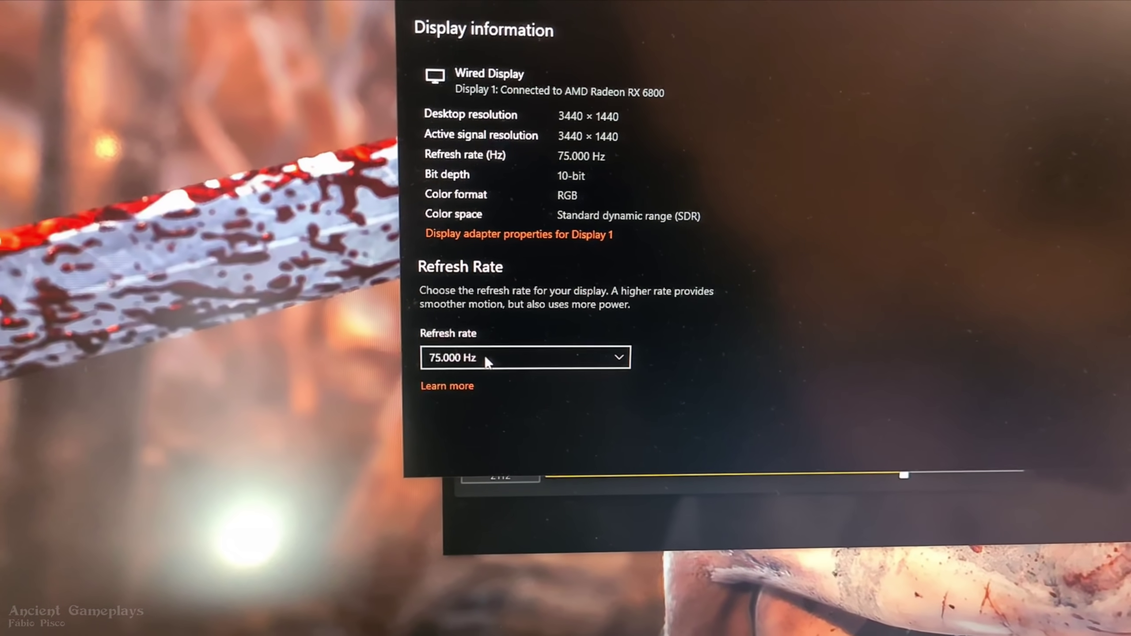
Close Windows display settings to return to AMD Software's VRAM clock readout.
{"action": "key", "text": "alt+F4"}
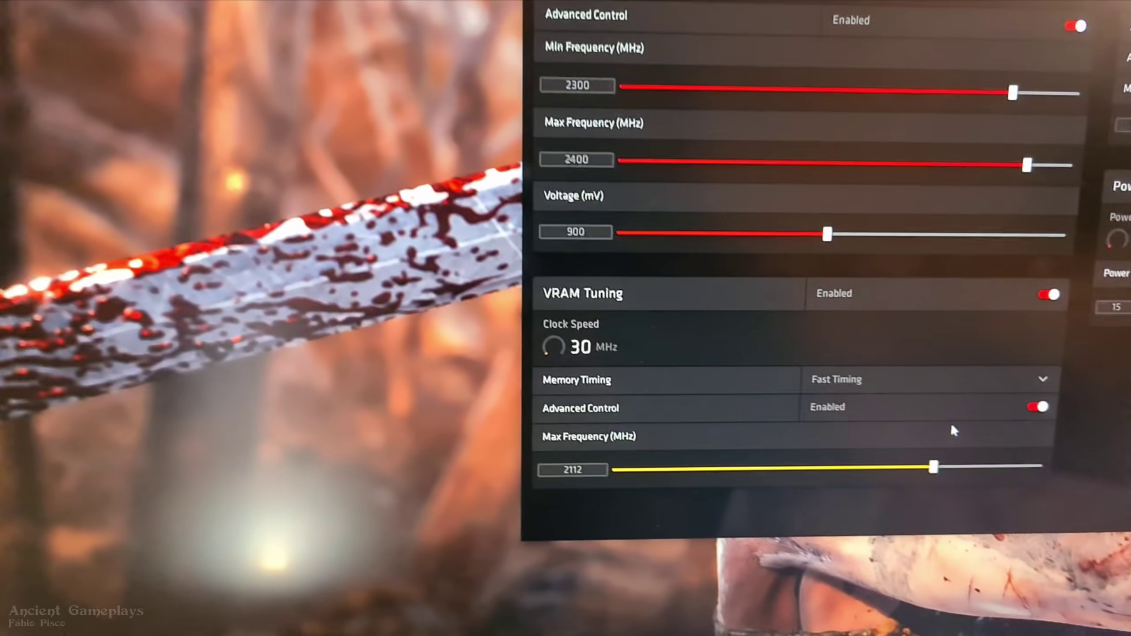